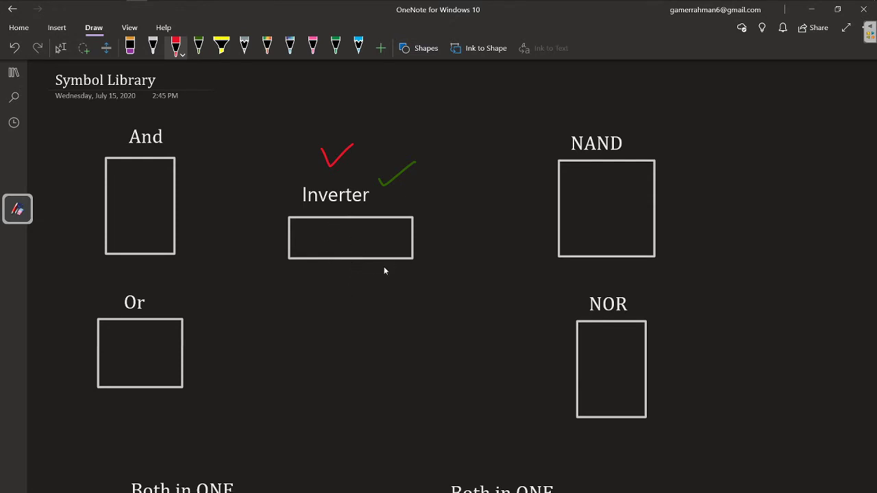
Look through the logic gates listed in the Symbol Library note and switch to Dsch2
scroll(369, 293, "down", 10)
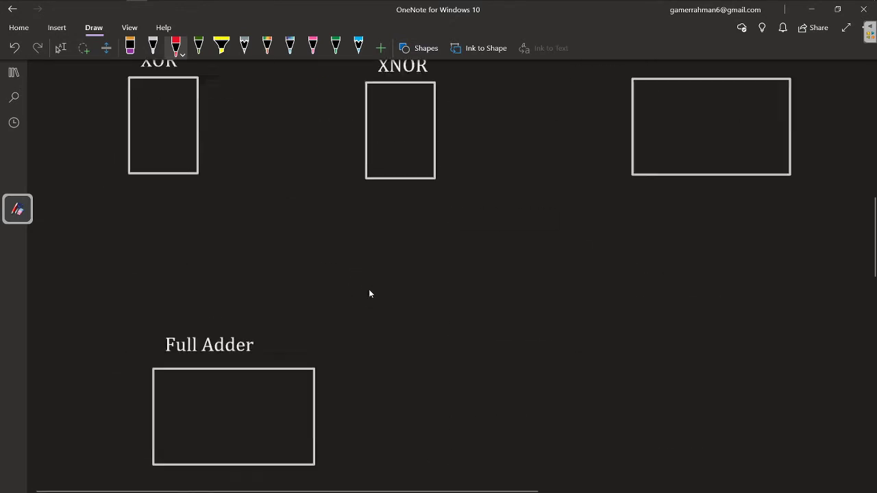
scroll(369, 293, "up", 15)
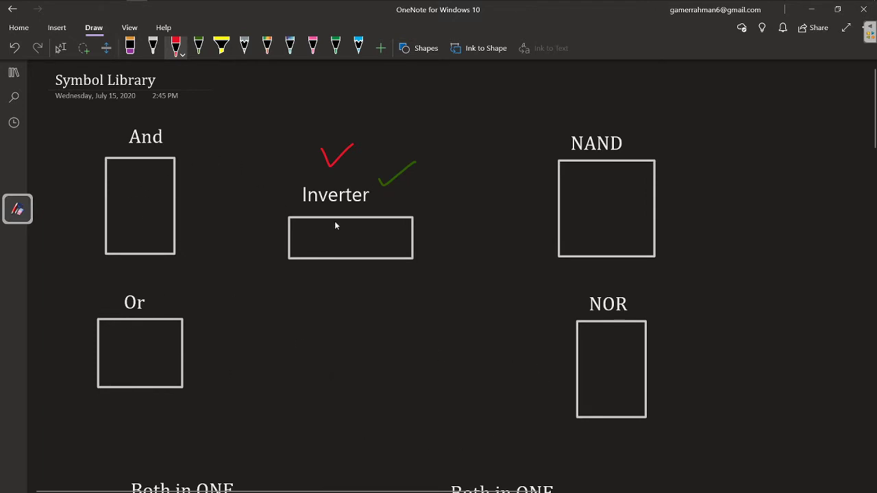
left_click(811, 9)
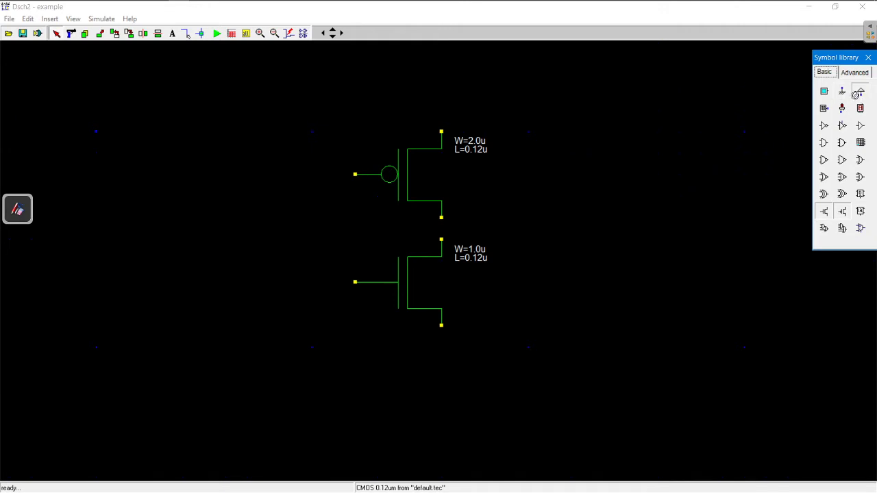
Place a supply symbol above the pMOS, an output light on one side of the transistors and an input button on the other
left_click(859, 91)
left_click(468, 115)
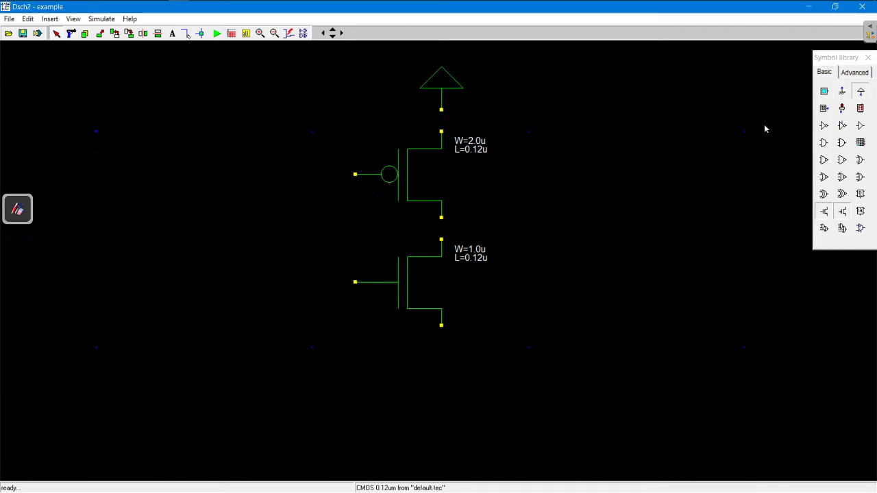
left_click(847, 111)
left_click(574, 240)
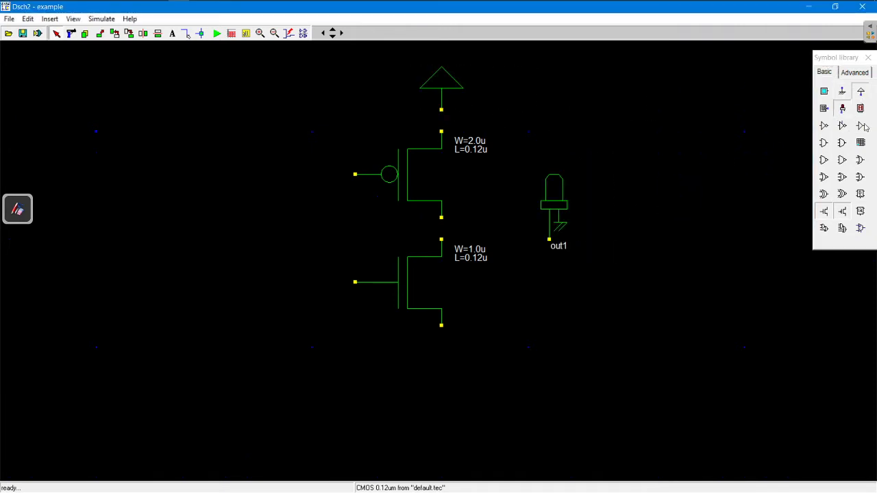
left_click(824, 94)
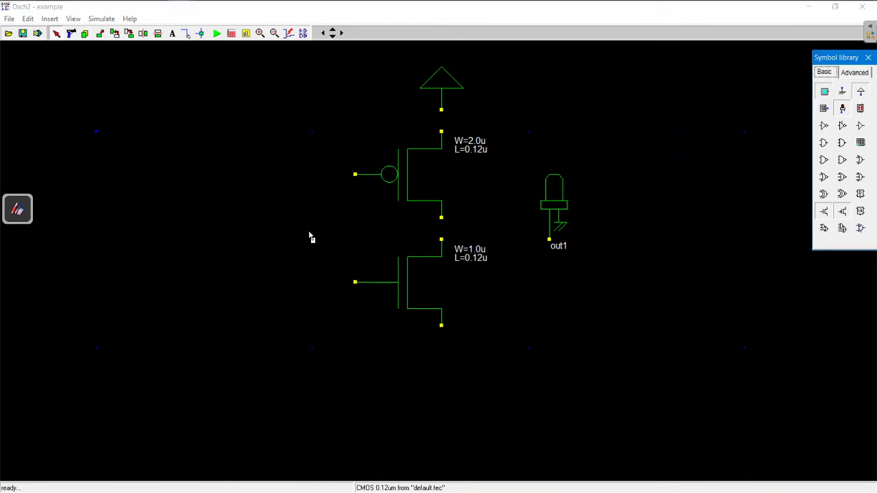
left_click(272, 228)
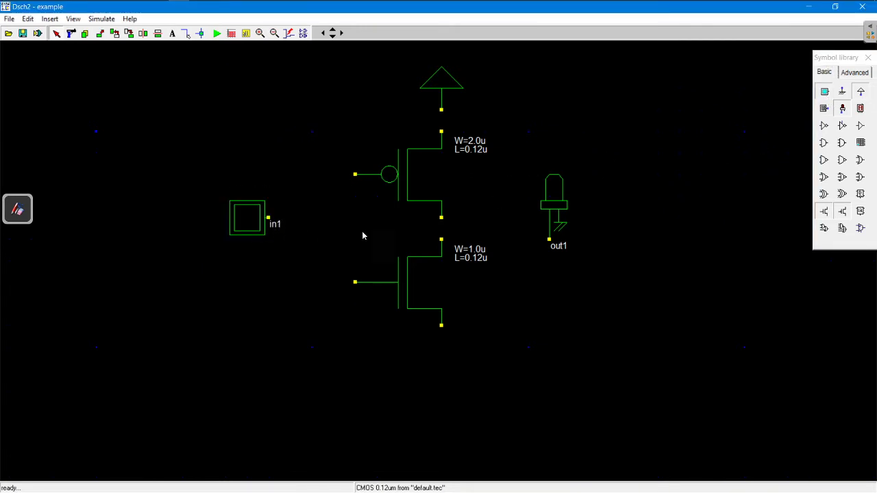
Wire the pMOS and nMOS gates together and join the two transistors' facing terminals
left_click(185, 33)
left_click_drag(355, 174, 355, 281)
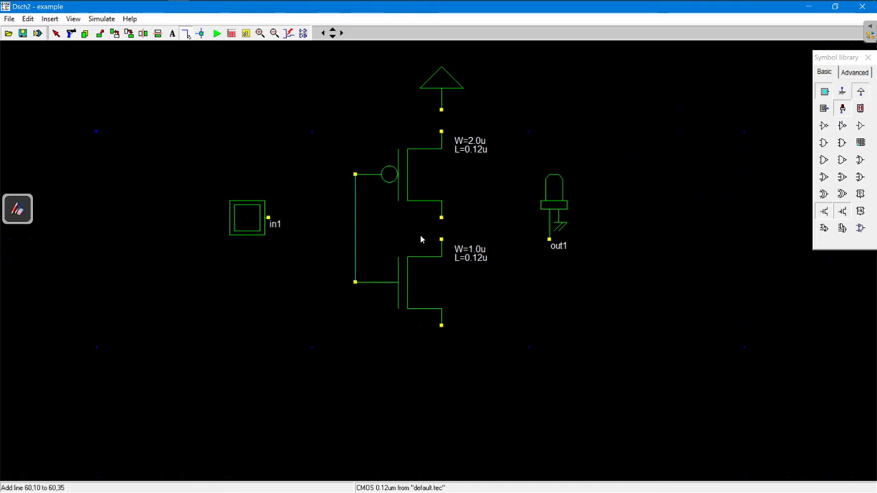
left_click_drag(441, 240, 441, 217)
Place a ground below the nMOS and wire the supply, ground, output light and input button to the transistor pair
left_click(842, 91)
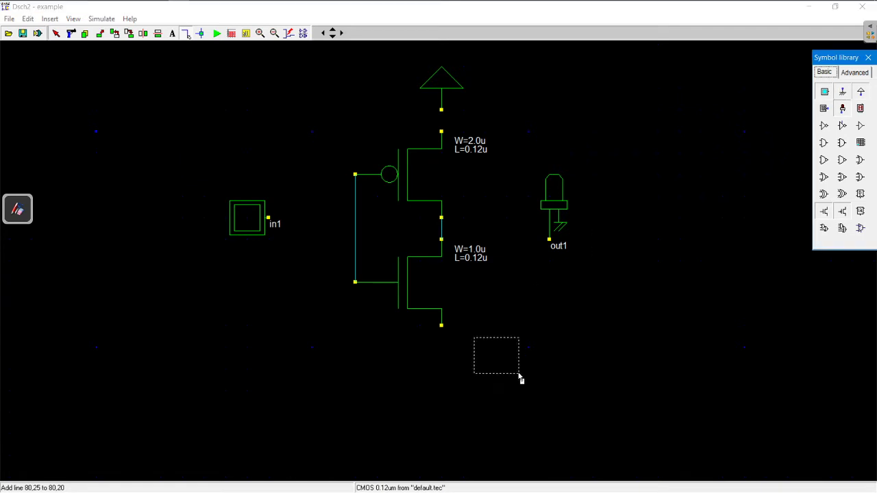
left_click(468, 388)
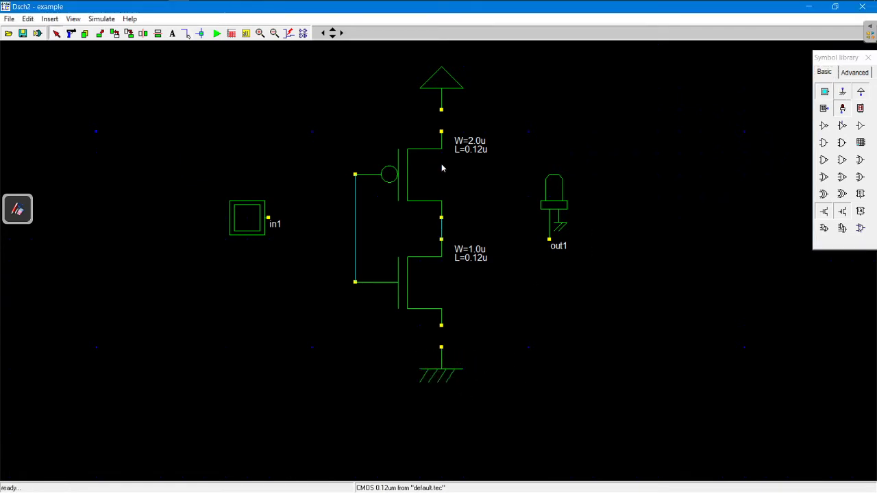
left_click(185, 33)
left_click_drag(441, 110, 441, 131)
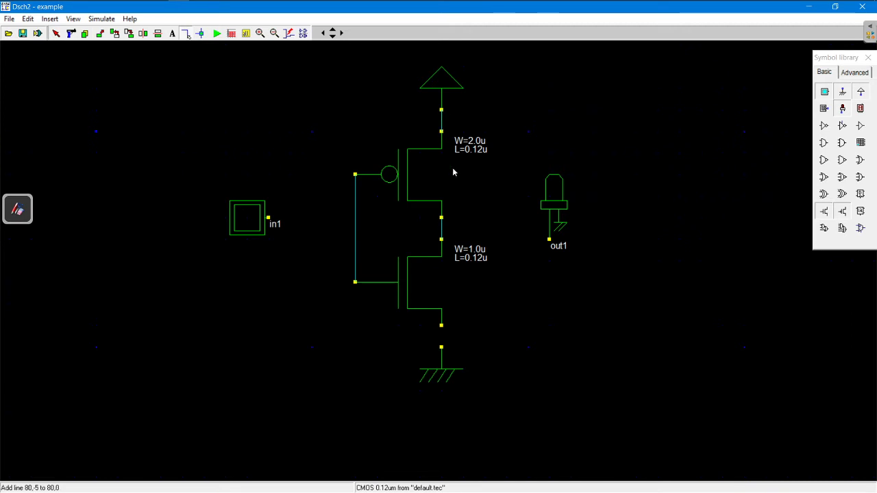
left_click_drag(441, 326, 441, 347)
left_click_drag(549, 241, 441, 239)
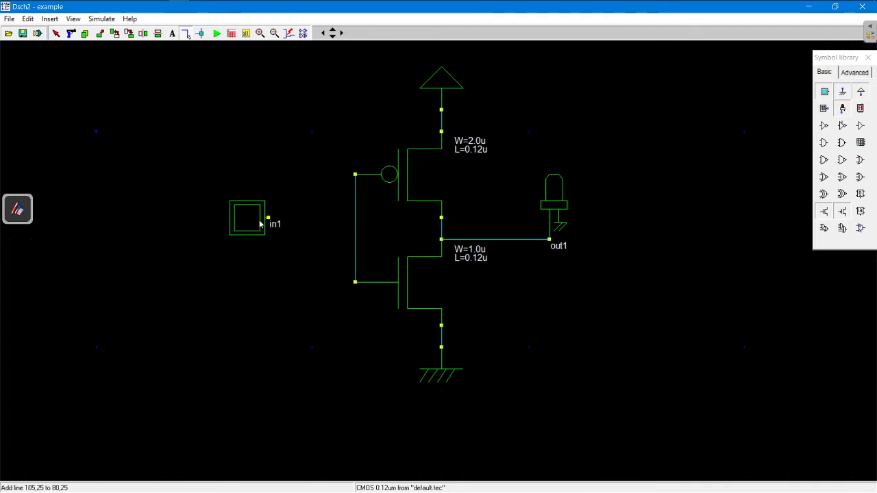
left_click_drag(267, 218, 355, 218)
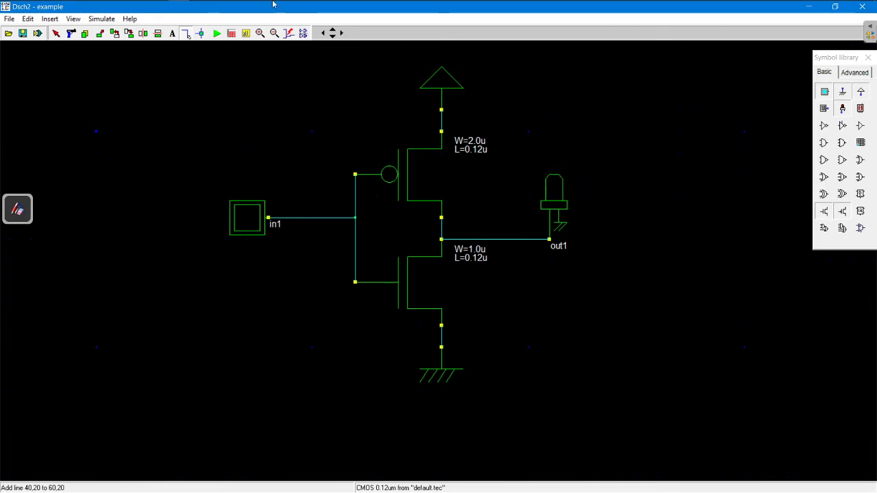
left_click(137, 9)
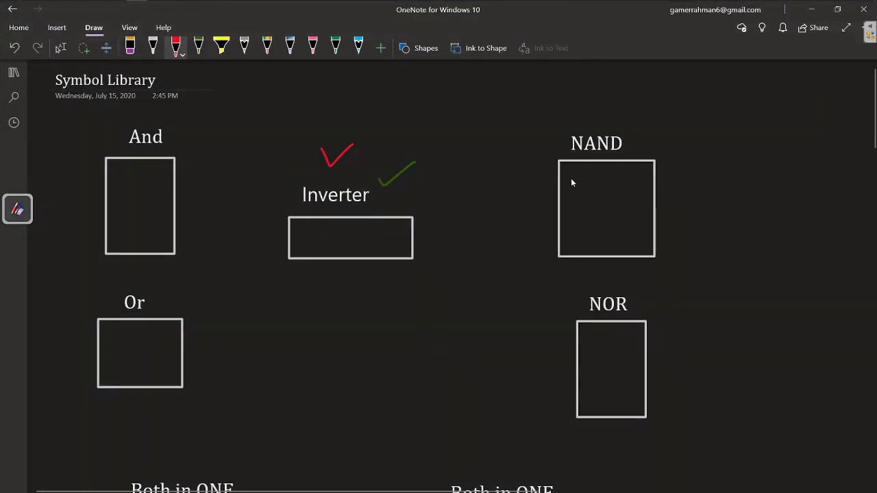
left_click(815, 10)
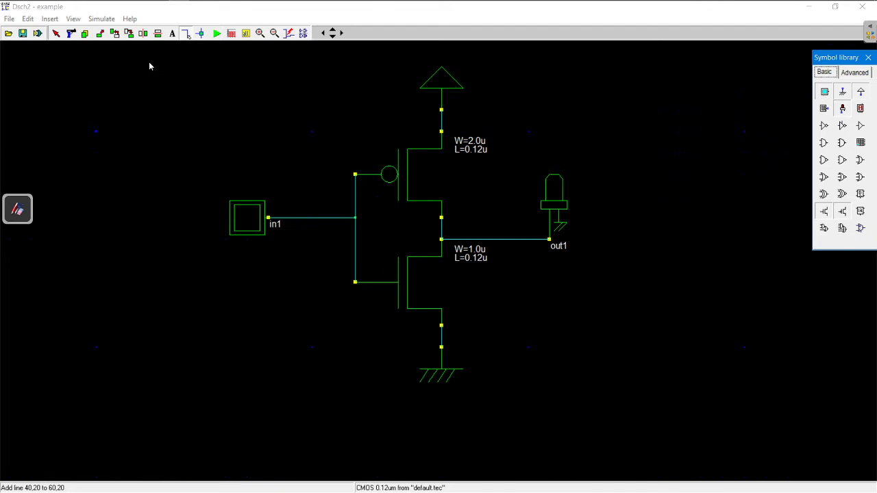
Rename the button's pin to "input" in its symbol properties
left_click(56, 33)
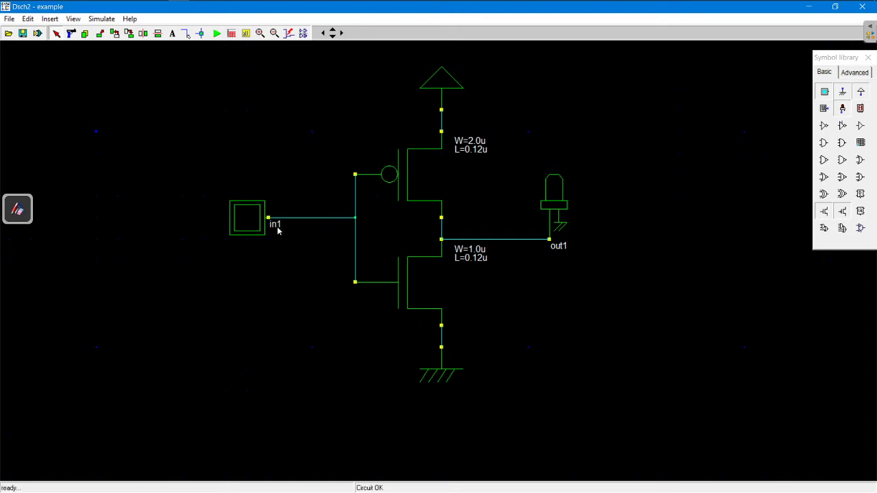
double_click(268, 219)
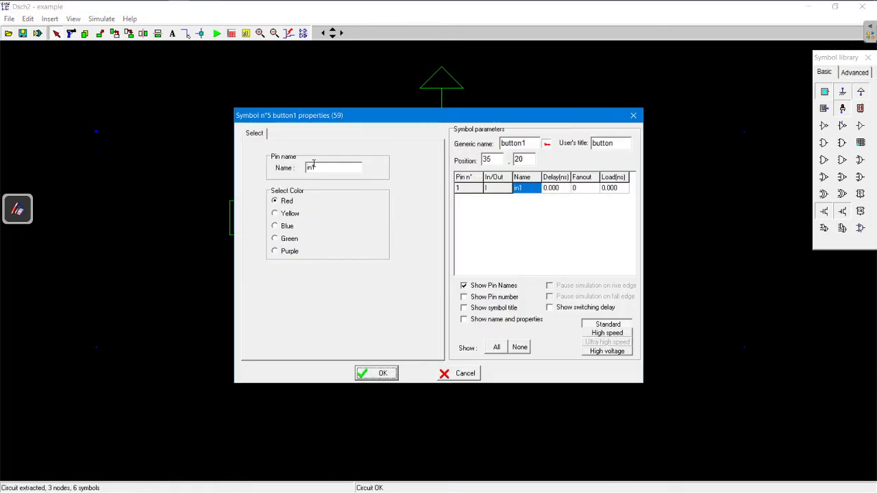
left_click(319, 168)
type("input")
left_click(375, 375)
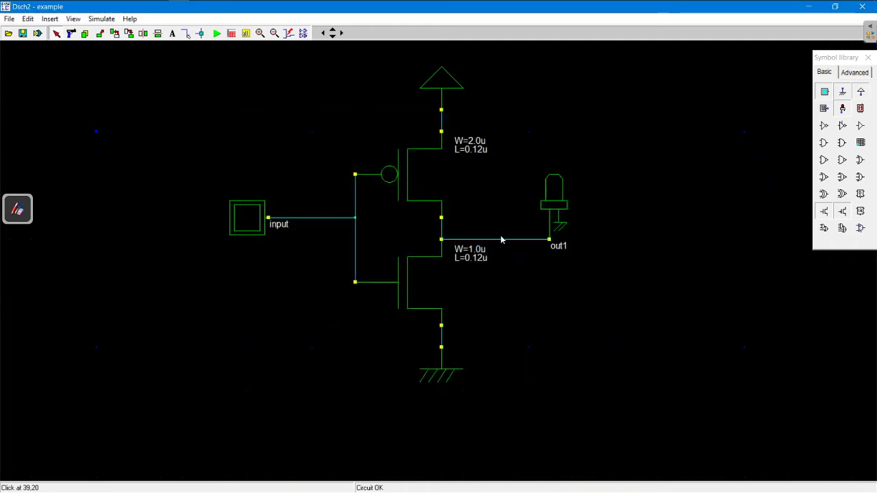
Rename the light's pin to "output" in its symbol properties
double_click(558, 226)
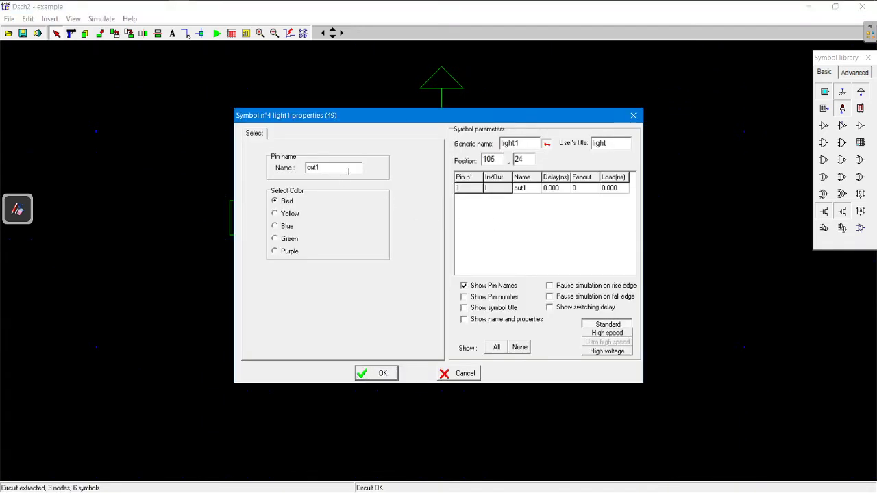
key("BackSpace")
type("put")
left_click(395, 371)
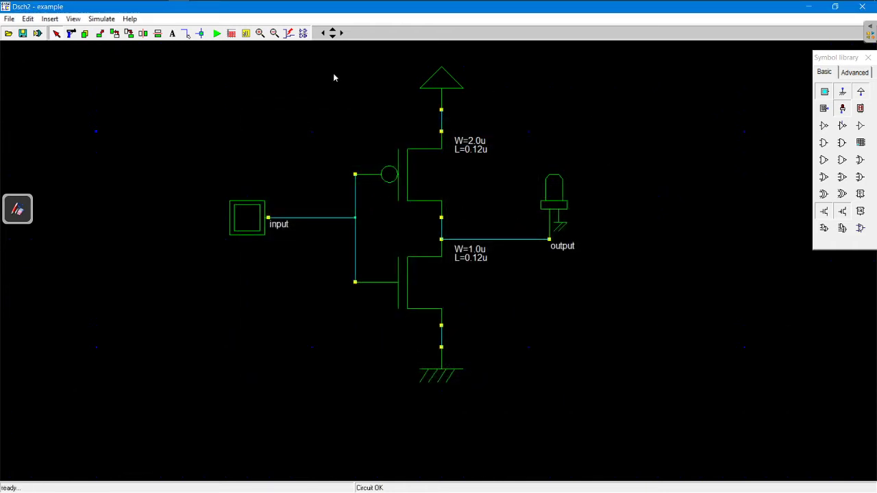
Simulate the inverter, toggle its input button on and off to check the output light, and stop the simulation
left_click(217, 33)
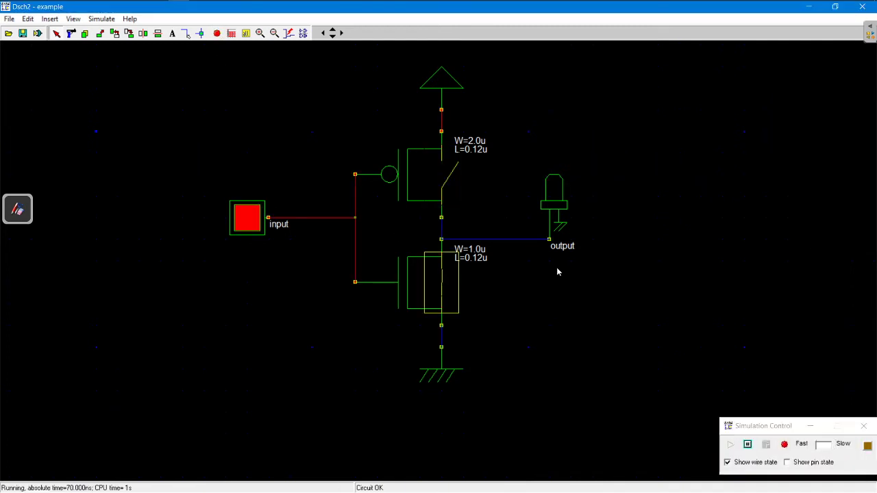
left_click(263, 220)
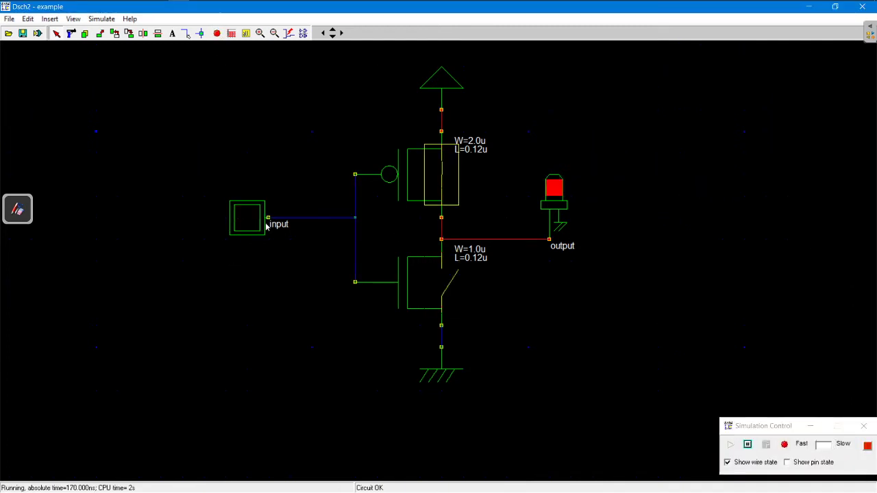
left_click(784, 444)
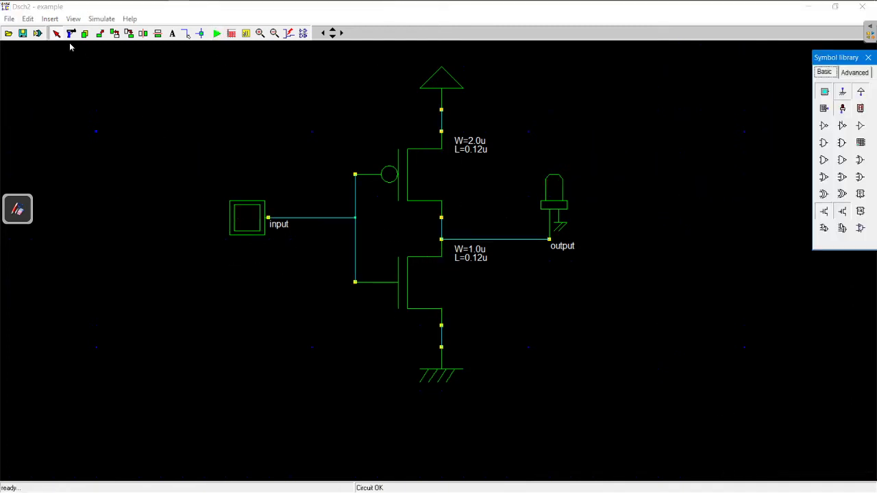
Convert the schema to a new symbol, setting both name and title to "Inverter_" followed by the author's name
left_click(7, 20)
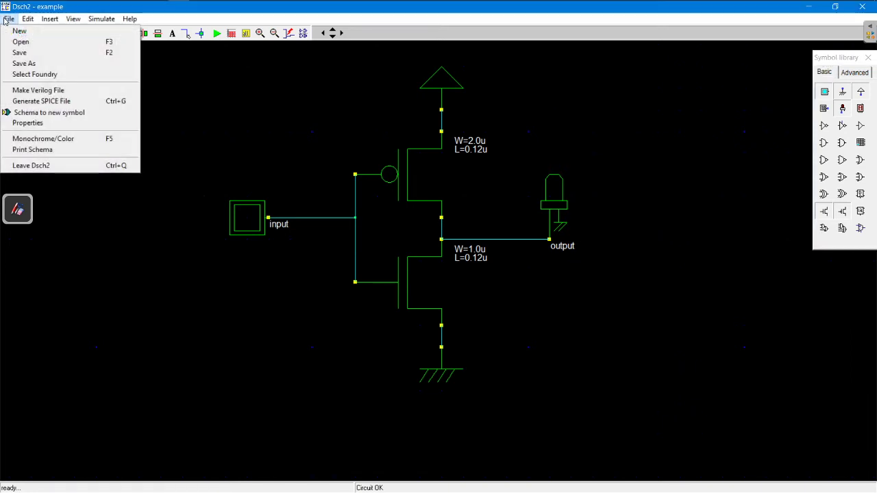
left_click(38, 113)
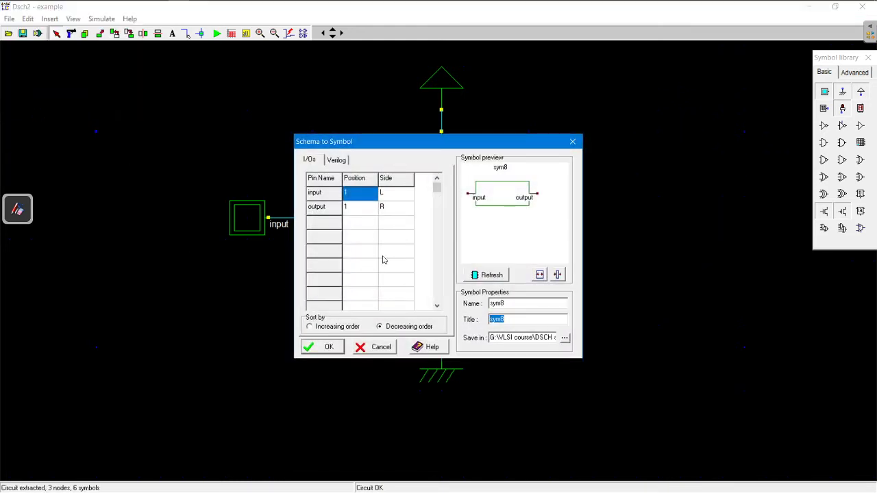
left_click_drag(463, 149, 444, 86)
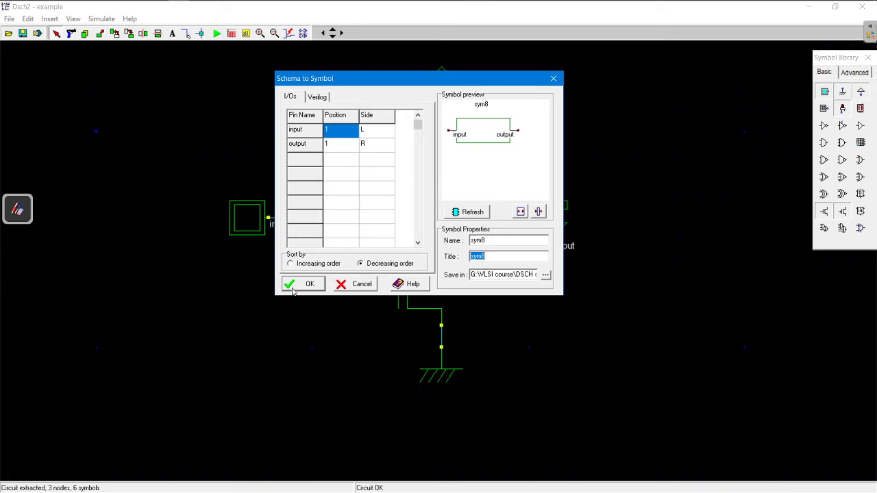
left_click(498, 241)
key("BackSpace")
key("BackSpace")
type("mustafiz")
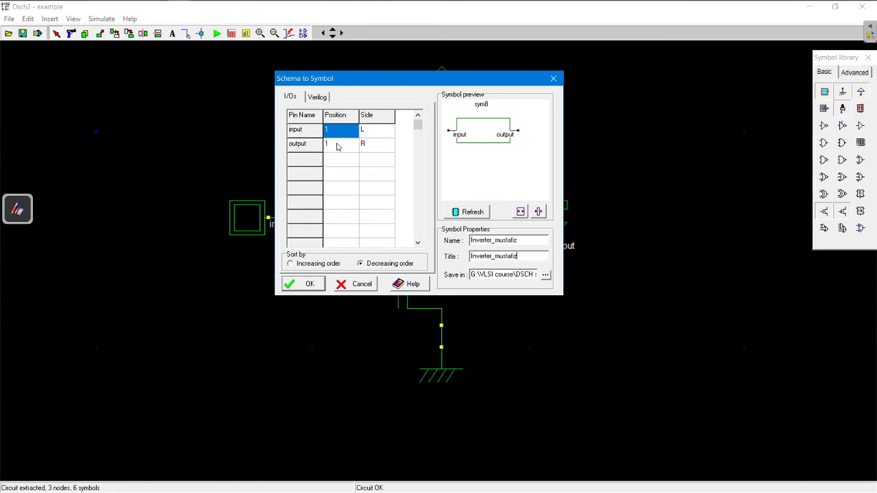
left_click(306, 284)
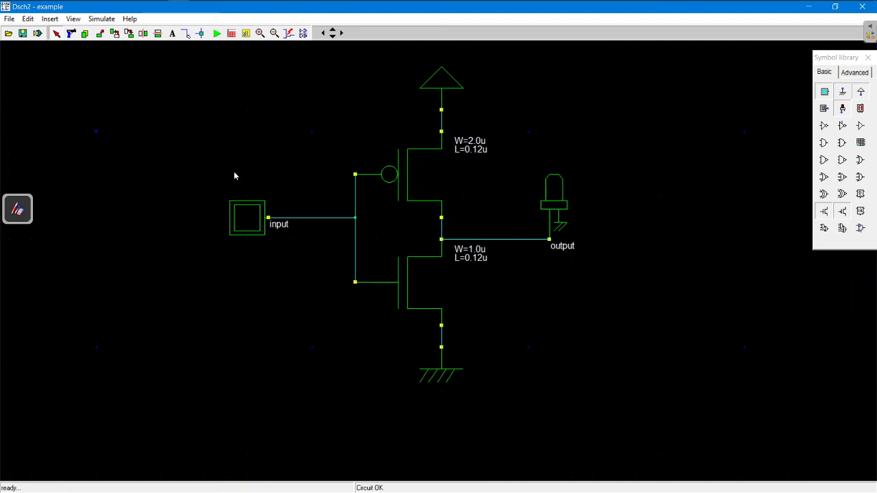
Browse to the DSCH software folder for a user symbol to insert and select the newly saved inverter .sym file
left_click(49, 20)
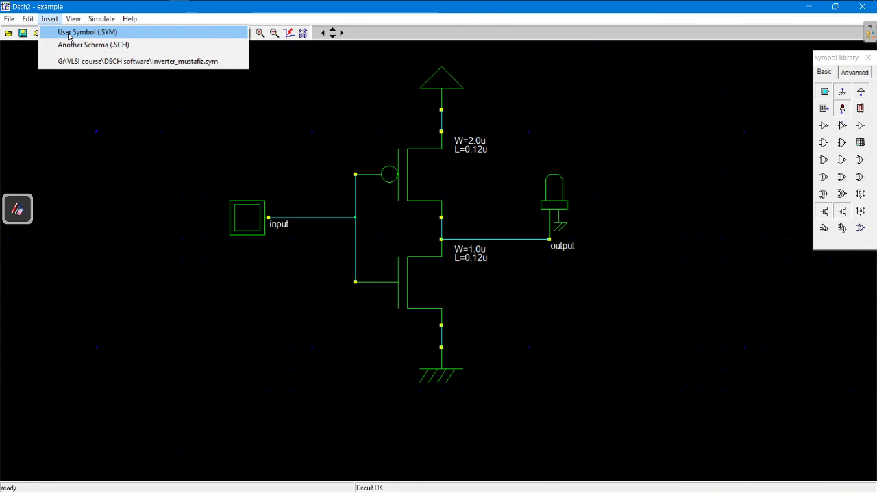
left_click(68, 34)
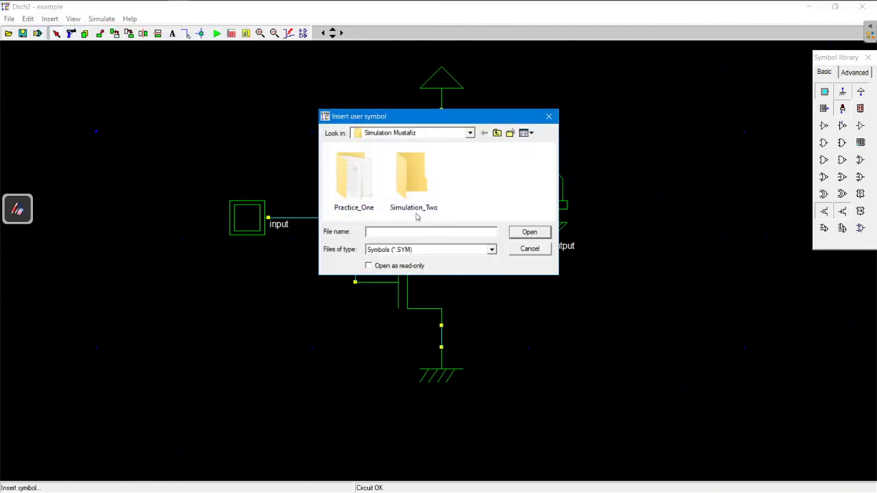
left_click(497, 133)
scroll(391, 195, "up", 1)
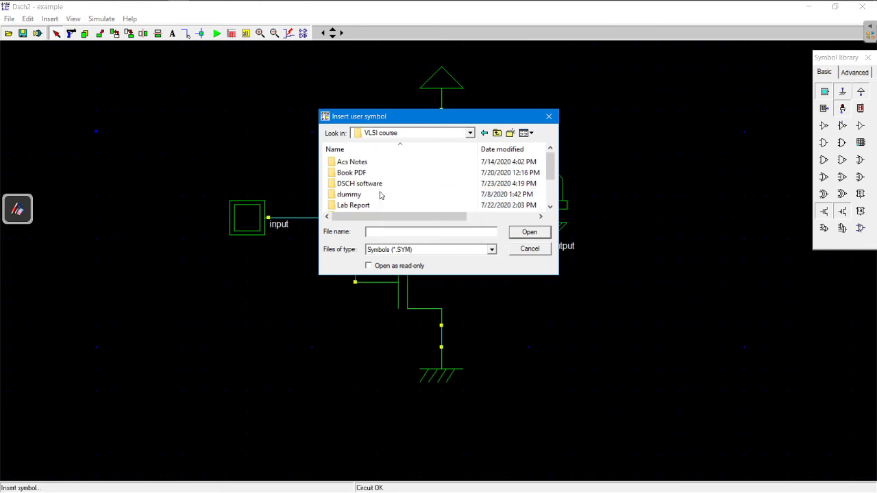
double_click(377, 184)
scroll(377, 187, "down", 2)
scroll(377, 186, "up", 2)
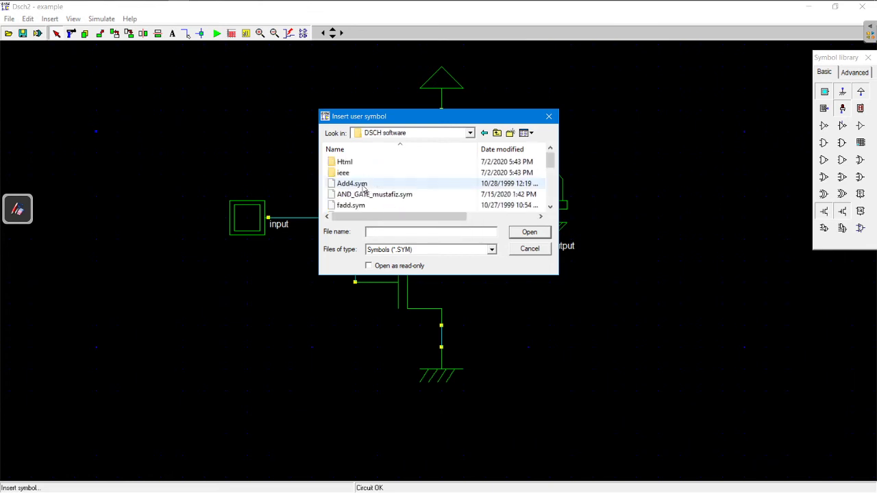
type("in")
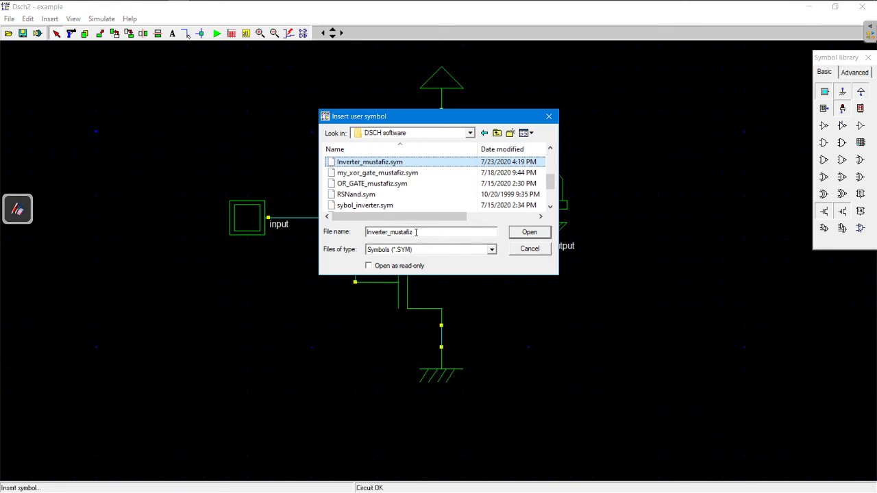
left_click(416, 232)
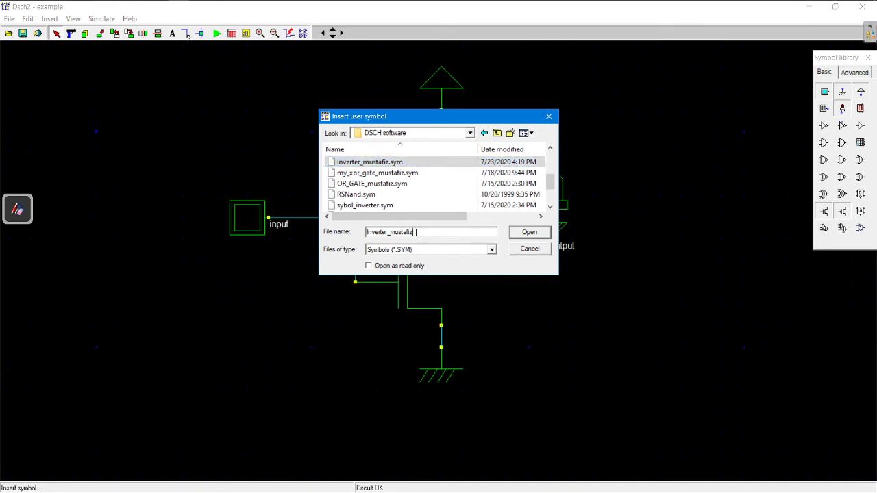
left_click(377, 163)
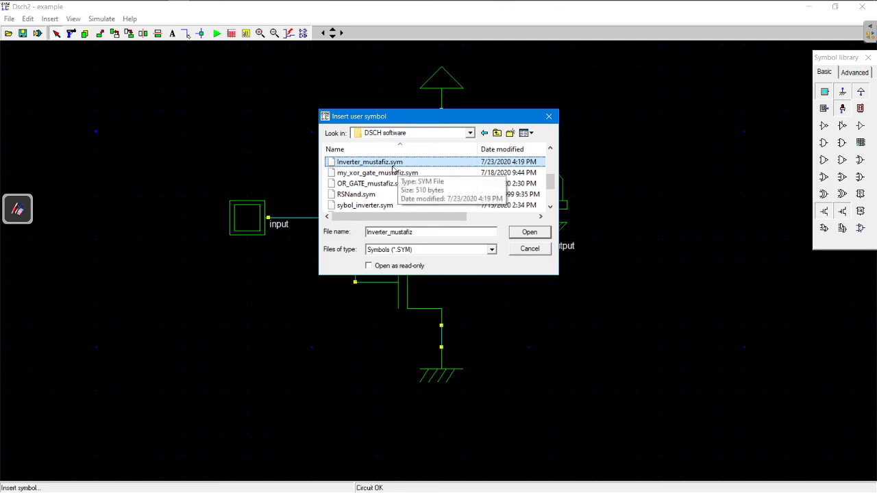
Switch to OneNote, handwrite ".sym" in green above the Inverter heading on the Symbol Library page, and return to Dsch2
mouse_move(207, 2)
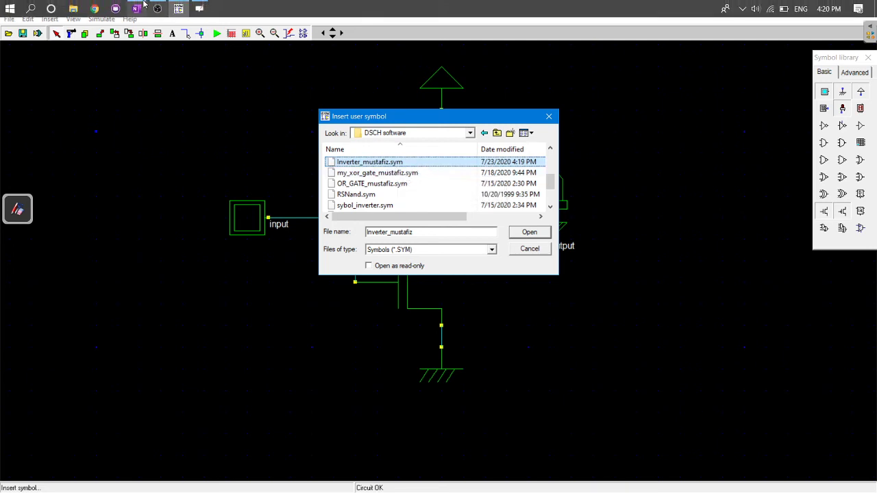
left_click(137, 6)
left_click(199, 46)
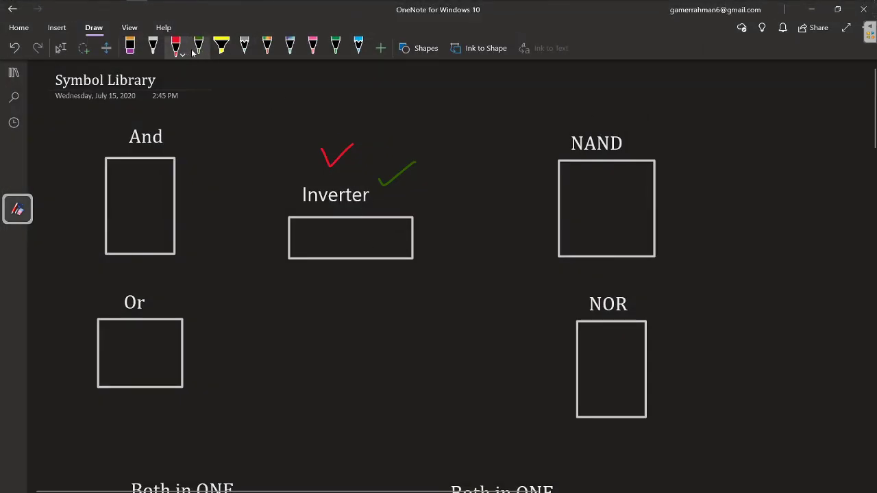
left_click_drag(295, 115, 298, 121)
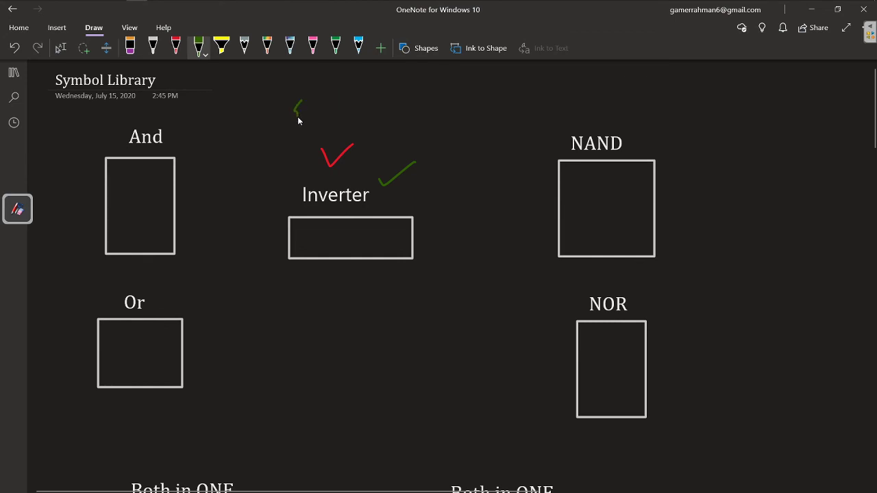
left_click_drag(324, 106, 303, 146)
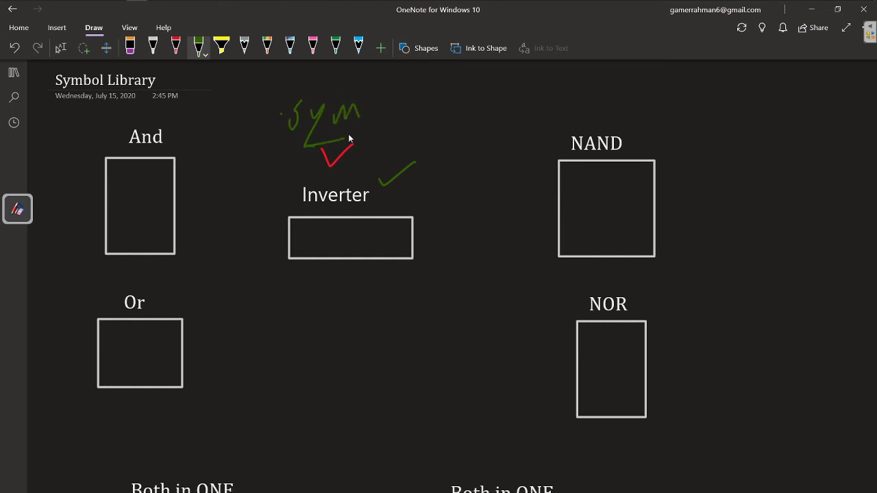
left_click(811, 9)
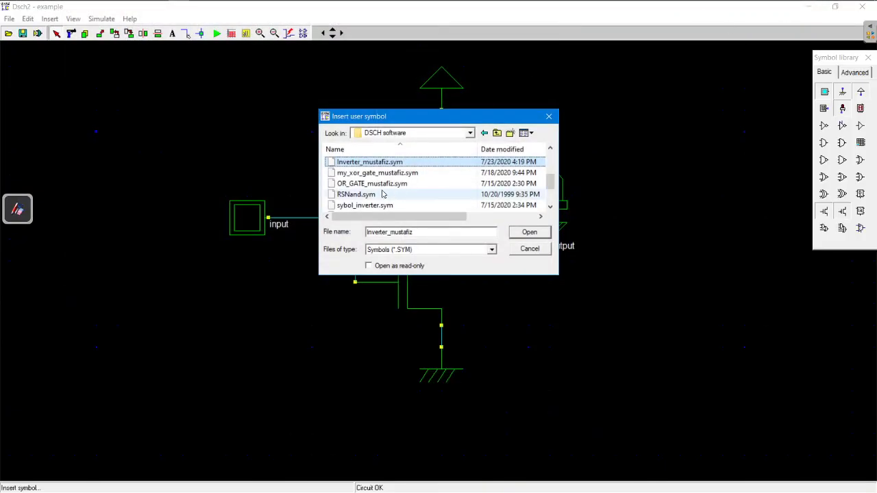
Insert the selected inverter symbol and position it below the input button, beside the lower transistor
left_click(531, 233)
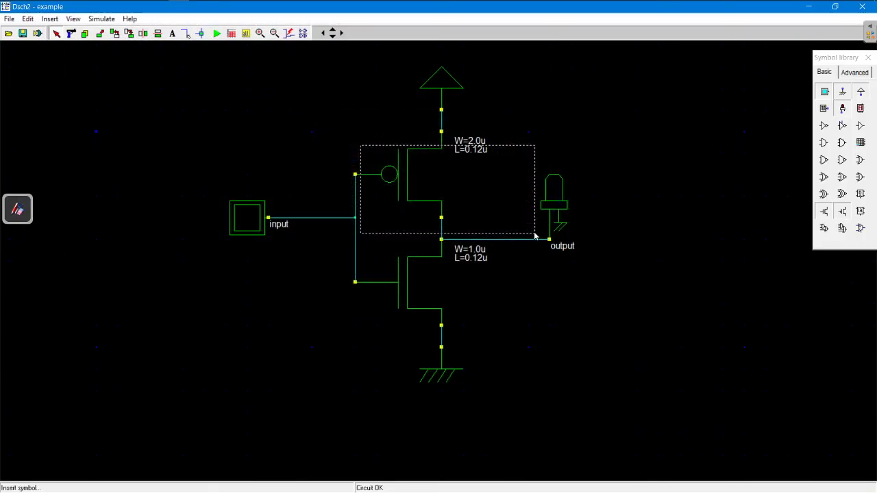
left_click(721, 407)
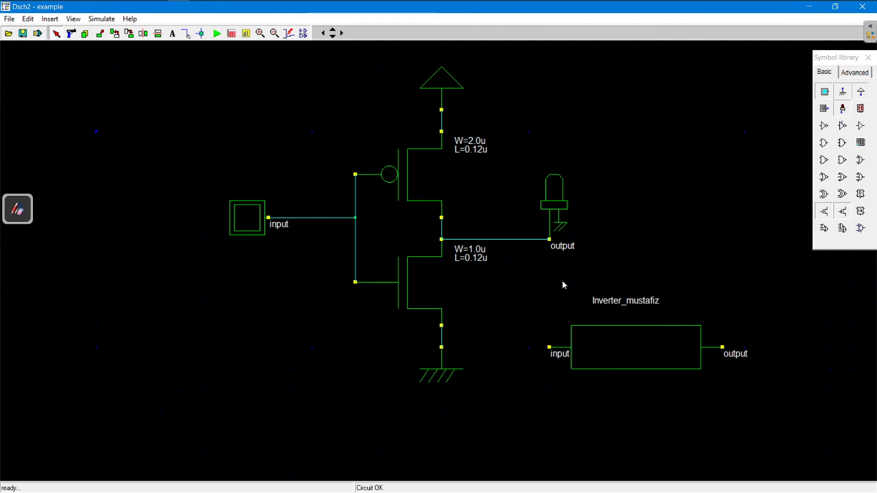
left_click(655, 354)
left_click(237, 333)
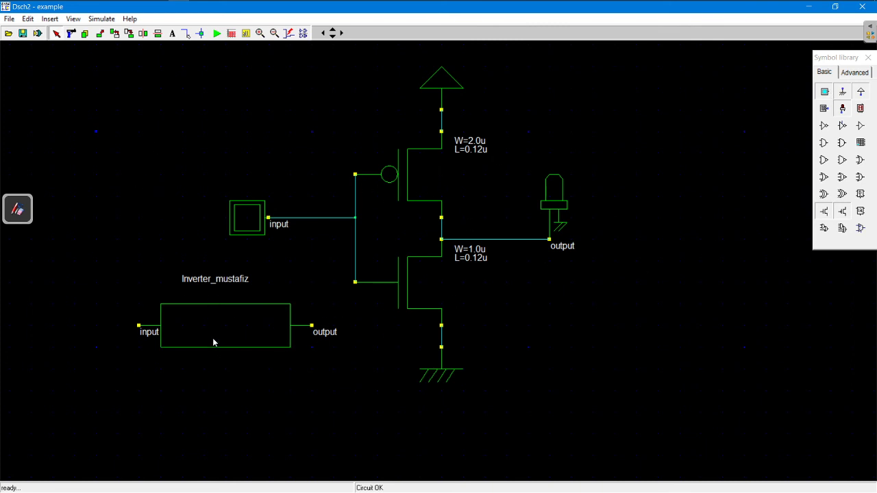
left_click(241, 332)
Add a button before the inverter symbol and a light after it, aligning the symbol and button with the light's pin
left_click_drag(825, 92, 106, 346)
left_click_drag(843, 115, 376, 369)
left_click_drag(273, 330, 255, 372)
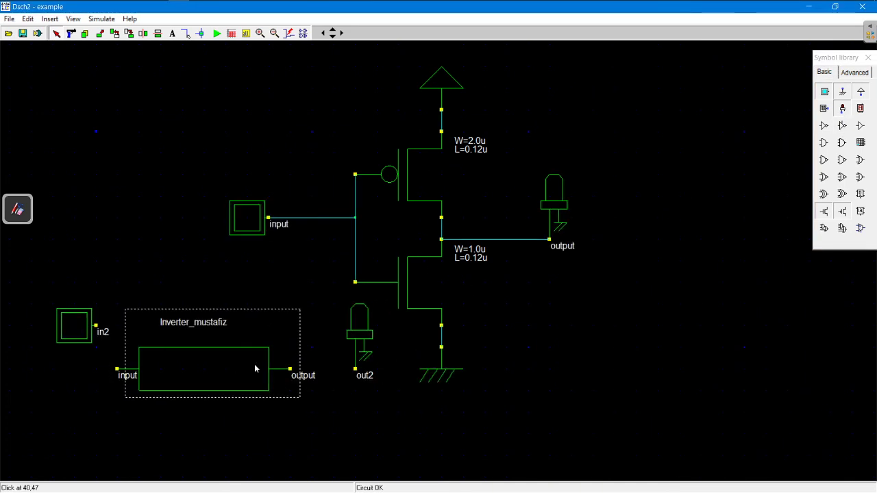
left_click(254, 365)
left_click_drag(89, 332, 87, 370)
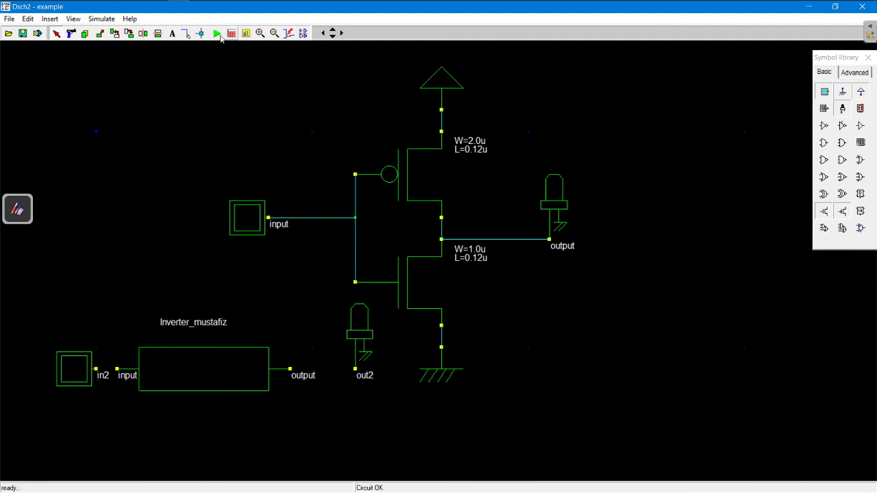
Wire the new button to the symbol's input pin and the symbol's output pin to the new light
left_click(186, 32)
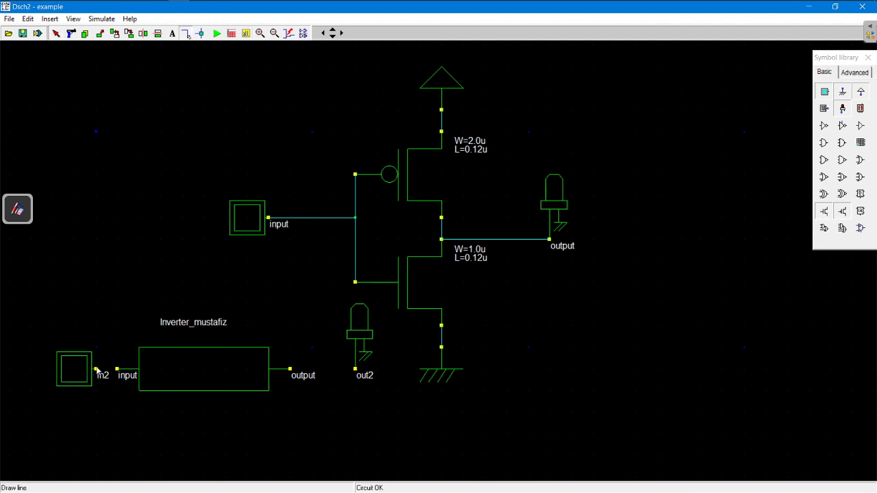
left_click_drag(97, 369, 117, 369)
left_click_drag(289, 368, 357, 371)
Simulate the schematic, switch on the buttons of the transistor circuit and the inverter symbol to compare their lights, and stop the simulation
left_click(216, 33)
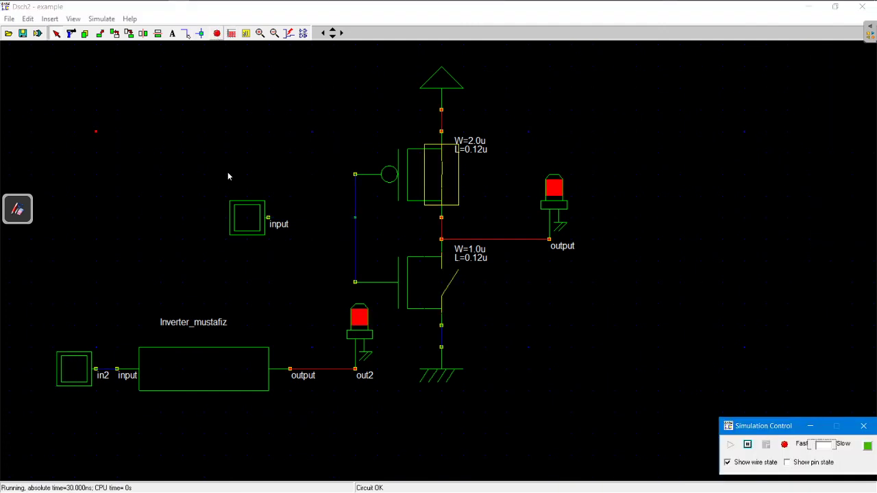
left_click(257, 224)
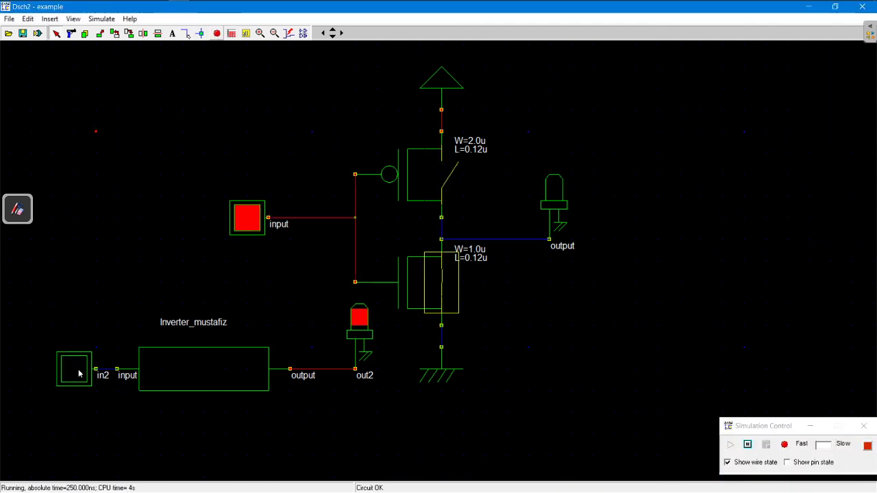
left_click(74, 369)
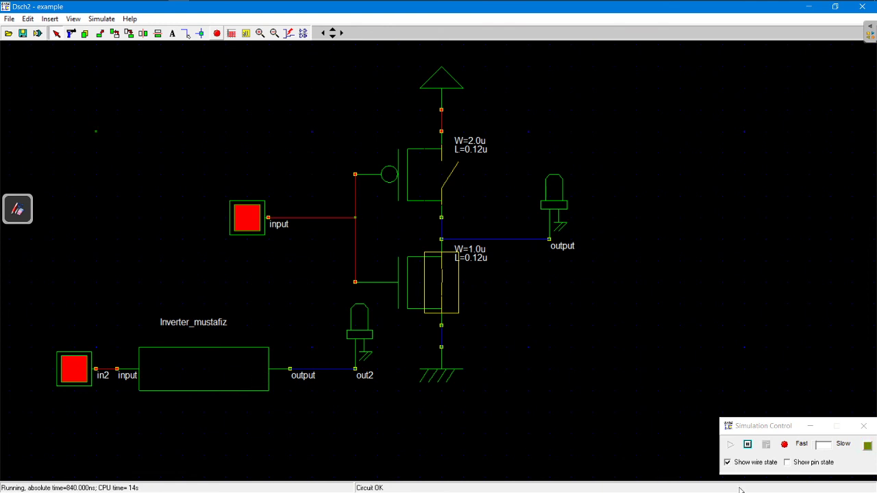
left_click(785, 446)
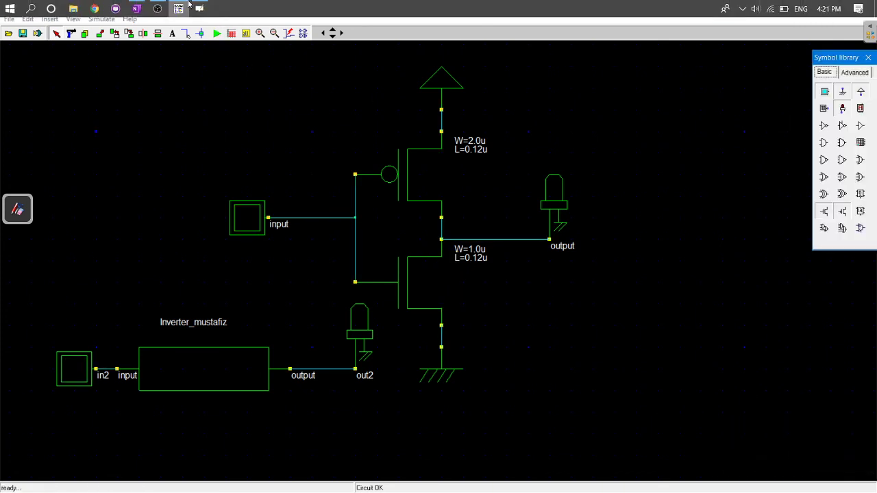
left_click(157, 4)
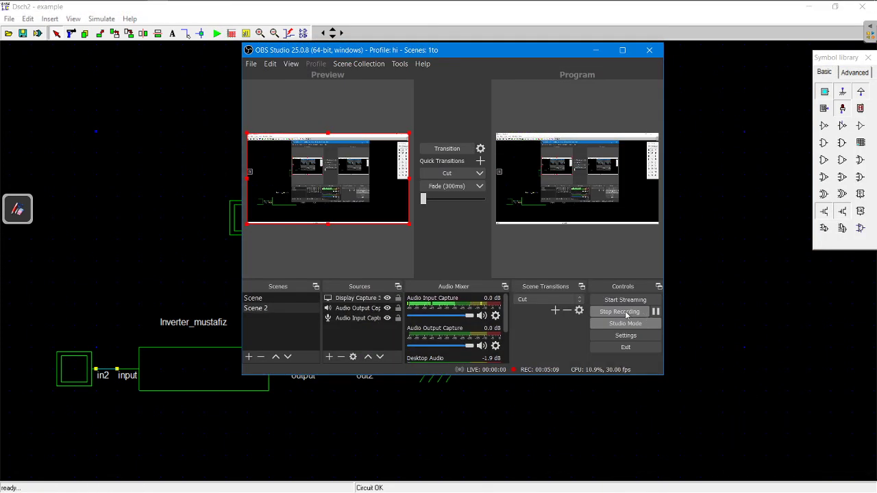